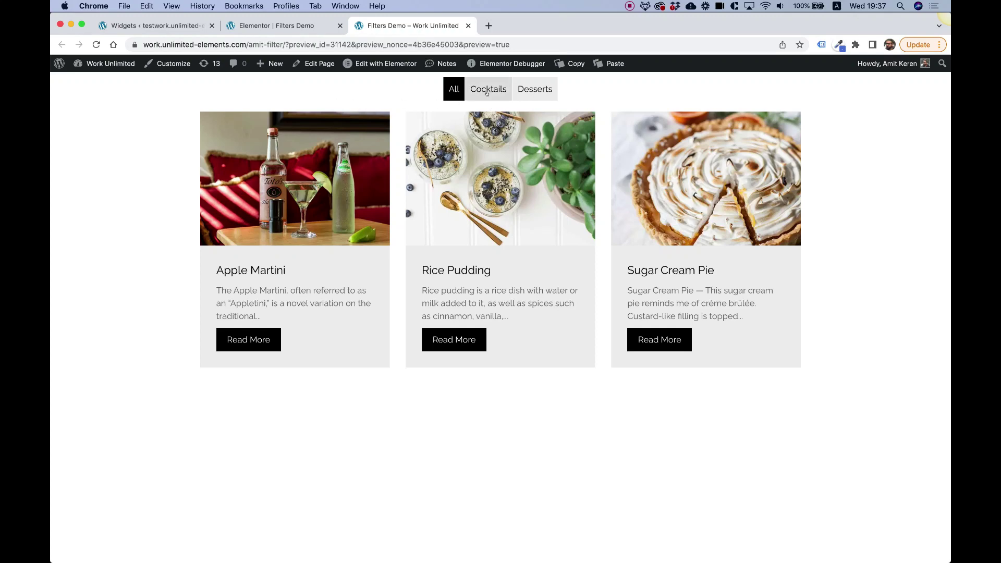
- On the live page, filter the post grid to Cocktails, then Desserts, then Cocktails again
left_click(488, 88)
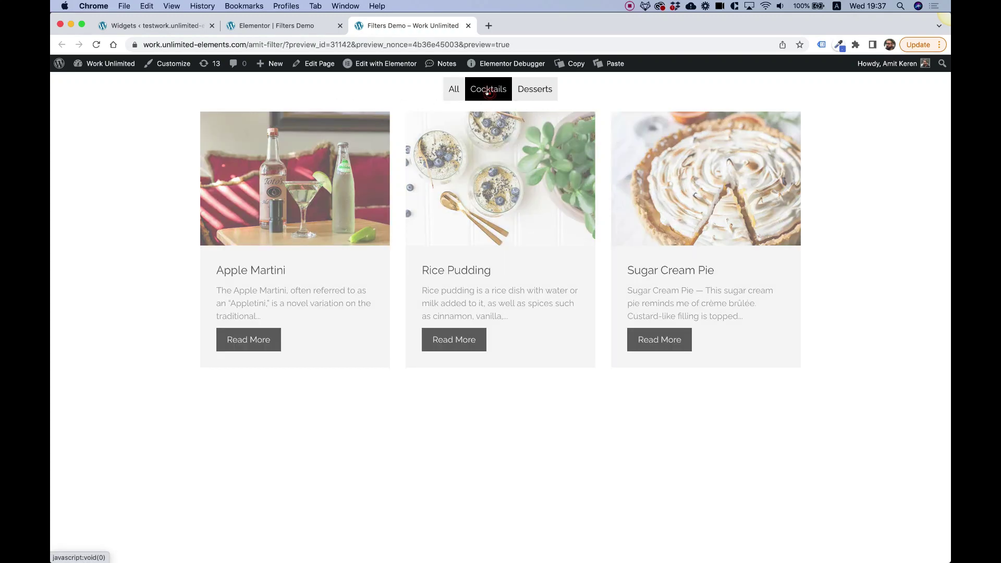
left_click(535, 89)
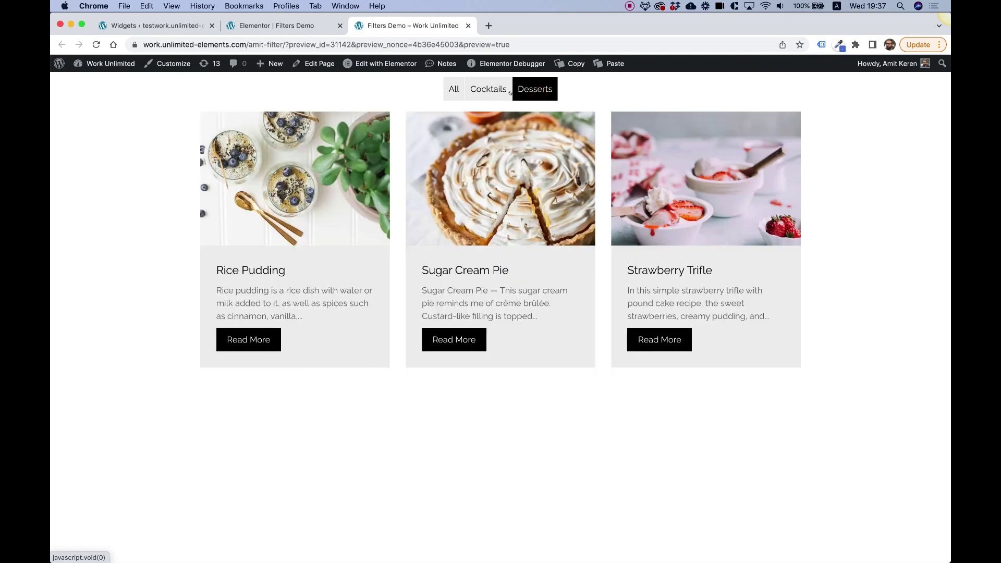
left_click(488, 89)
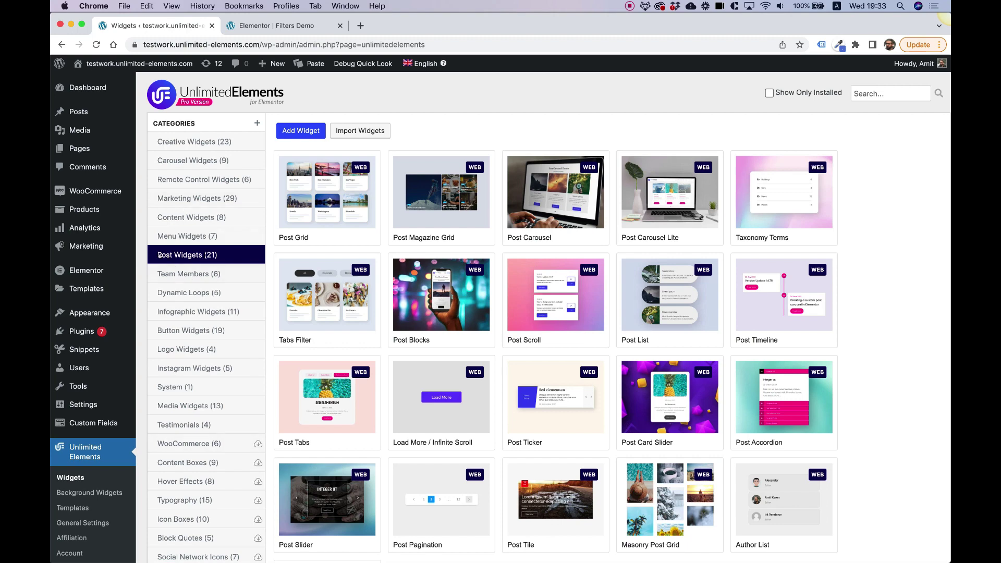
- Install Tabs Filter and Post Grid, browse WooCommerce, Dynamic Loops and Media, then edit Filters Demo
mouse_move(327, 297)
left_click(313, 308)
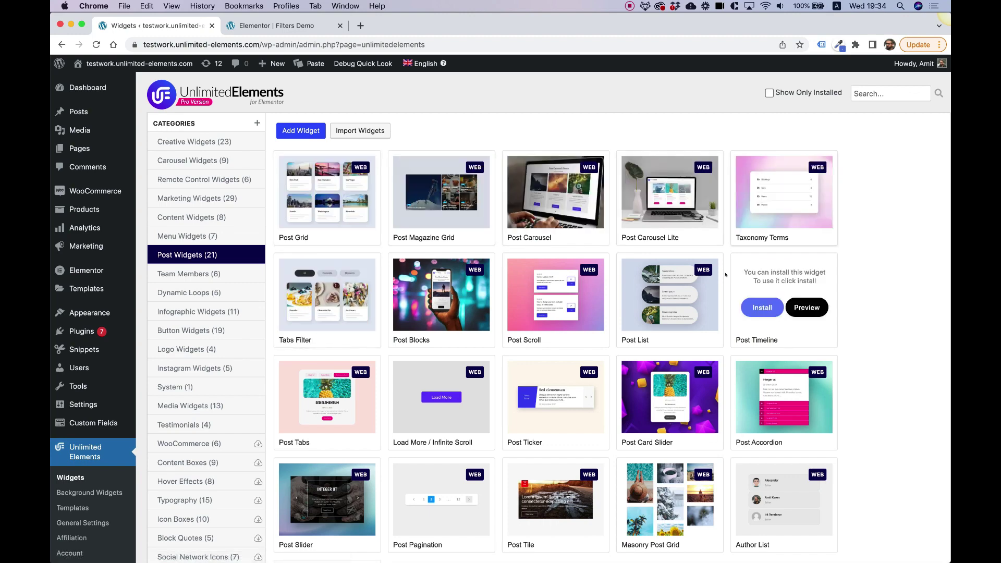
mouse_move(555, 191)
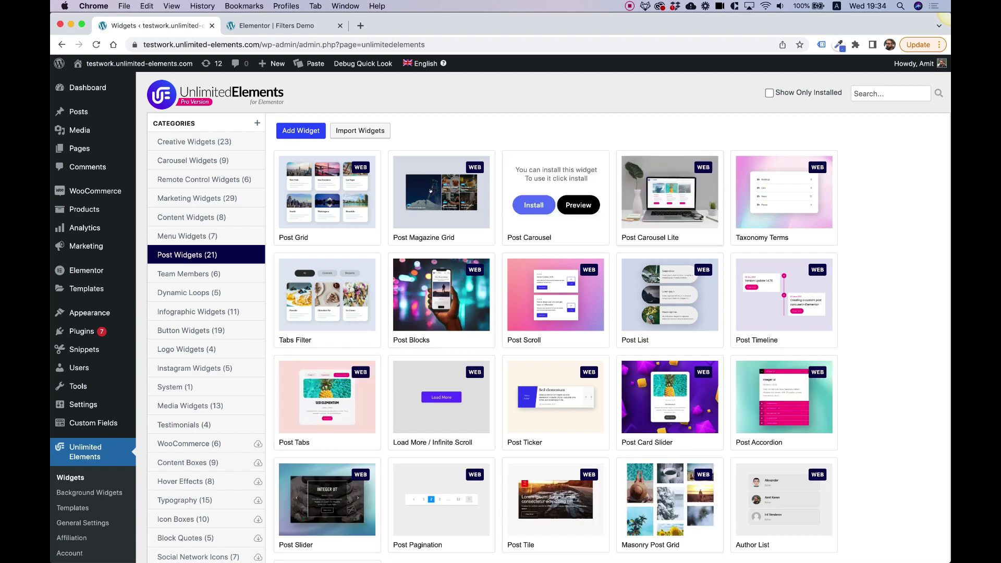
left_click(302, 206)
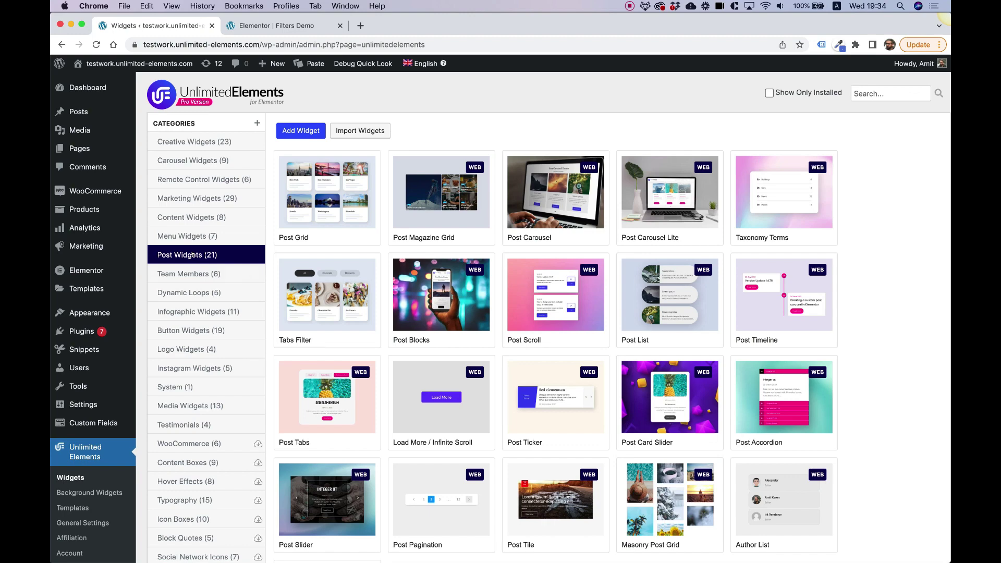
left_click(205, 443)
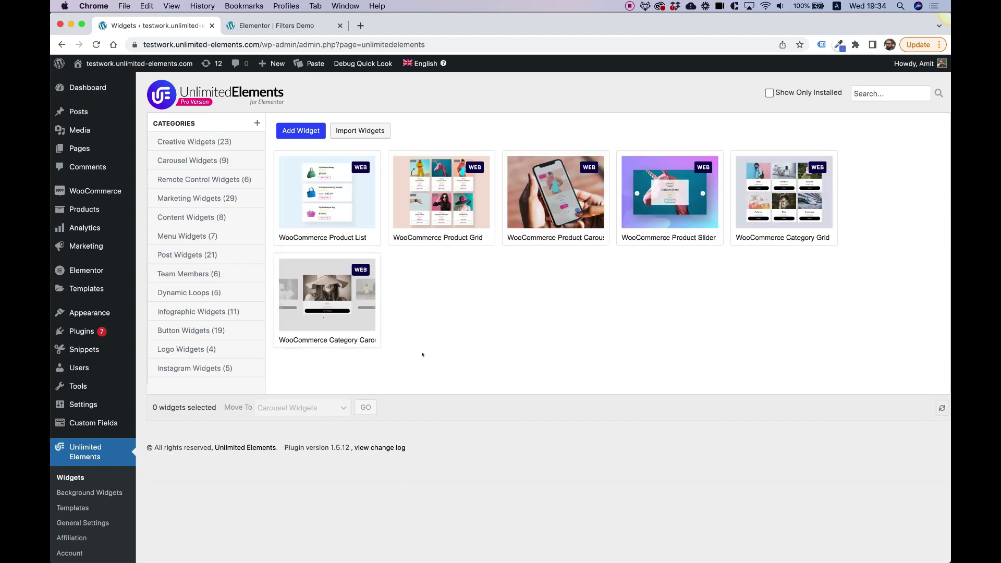
left_click(193, 296)
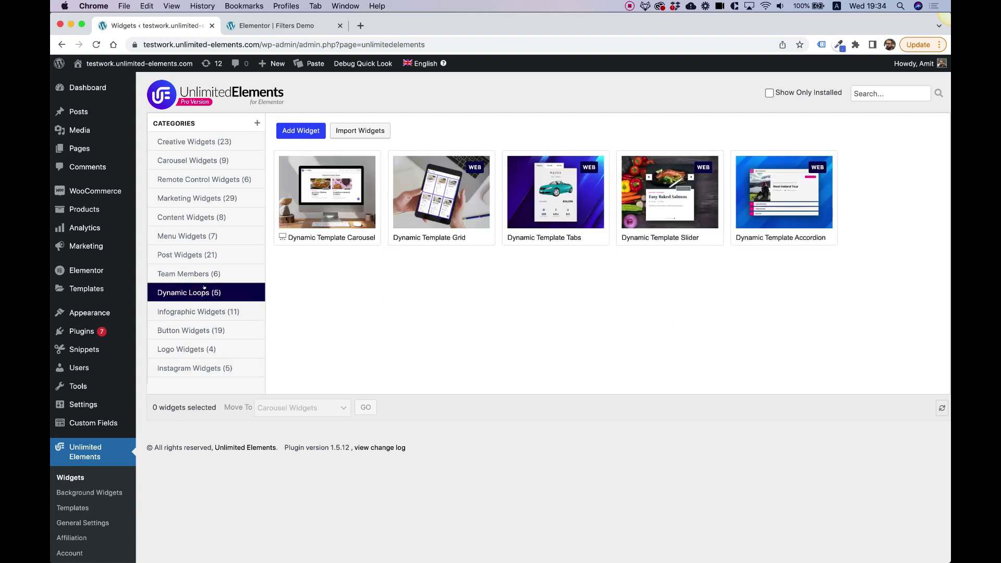
scroll(205, 288, "down", 3)
left_click(205, 343)
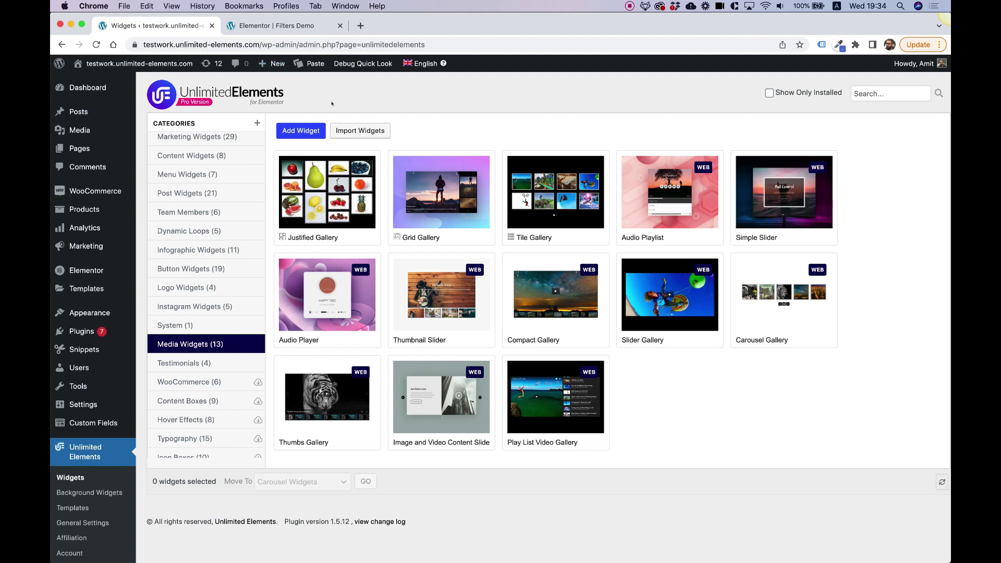
left_click(275, 25)
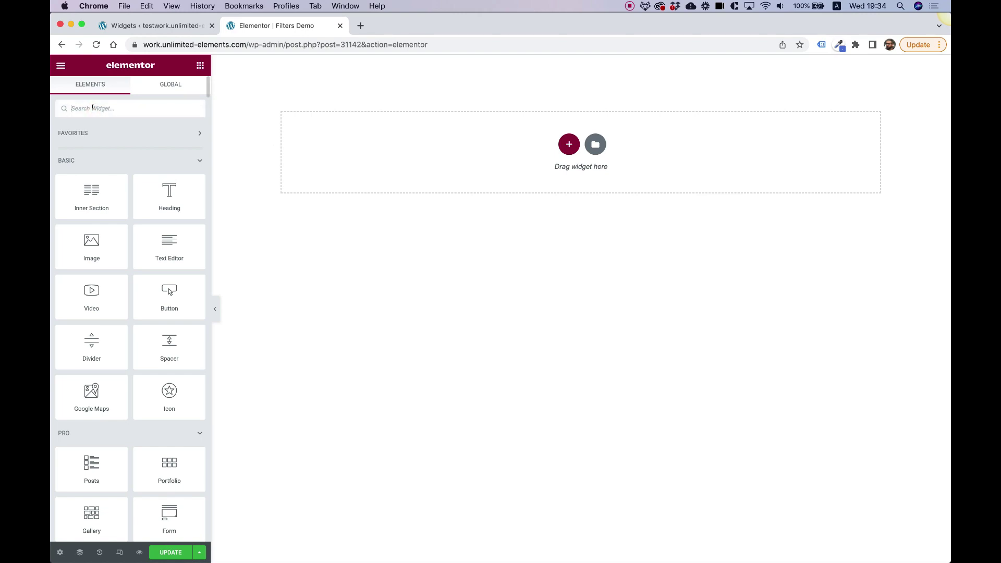
type("post")
- Search widgets for 'post gr' and drag Post Grid onto the empty Filters Demo page
key("BackSpace")
key("BackSpace")
key("BackSpace")
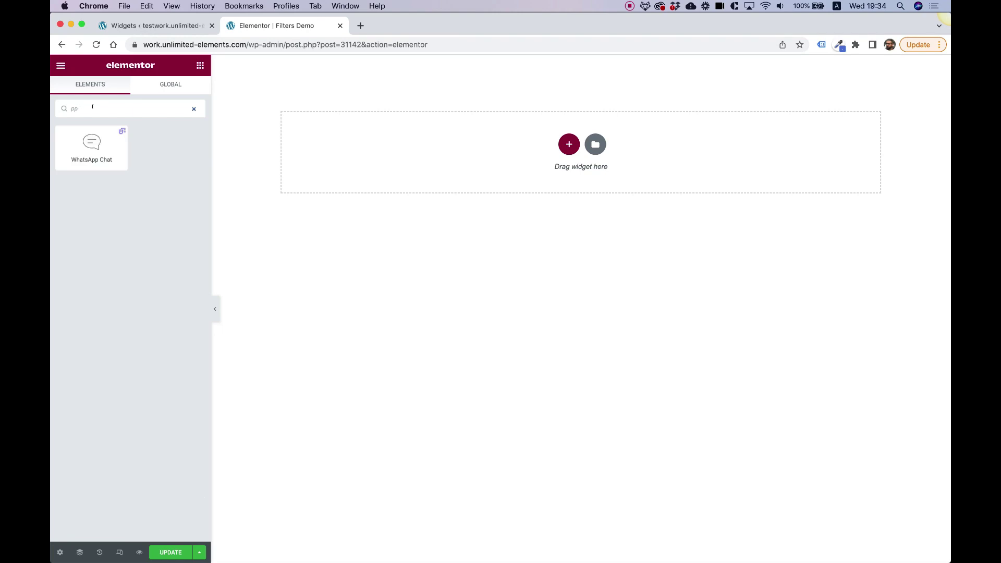
type("poo")
key("BackSpace")
key("BackSpace")
key("BackSpace")
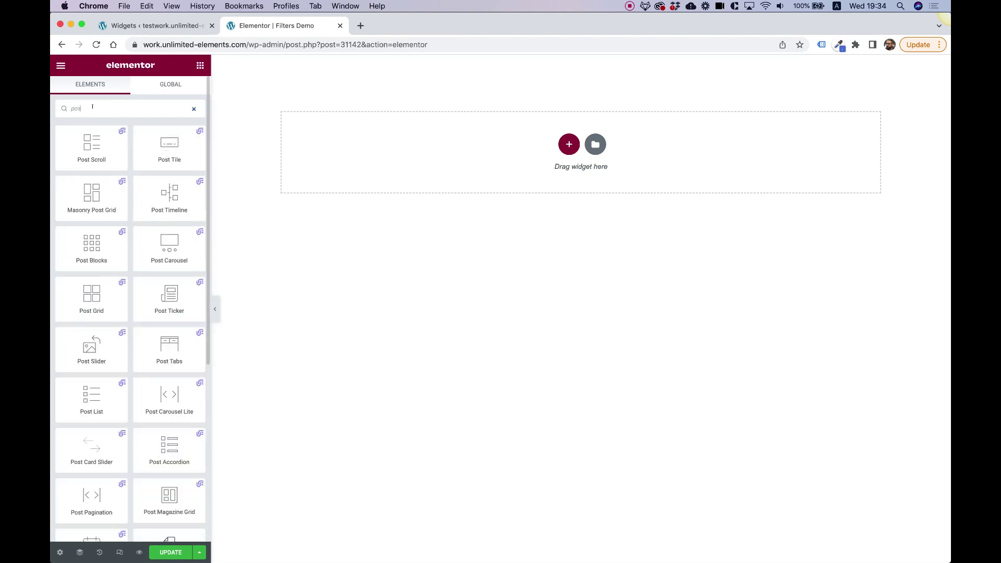
type("post gr")
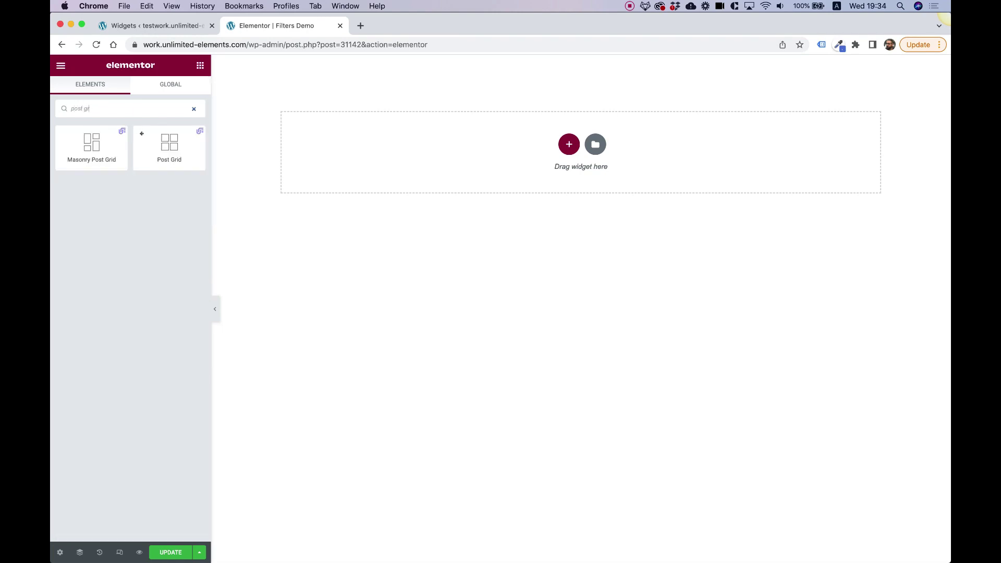
left_click_drag(169, 146, 413, 188)
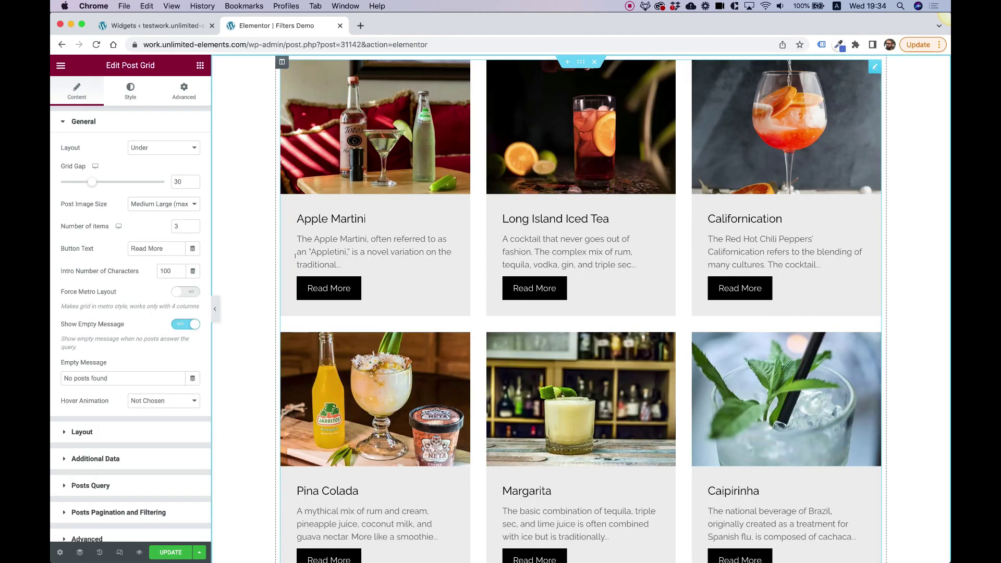
scroll(173, 447, "down", 3)
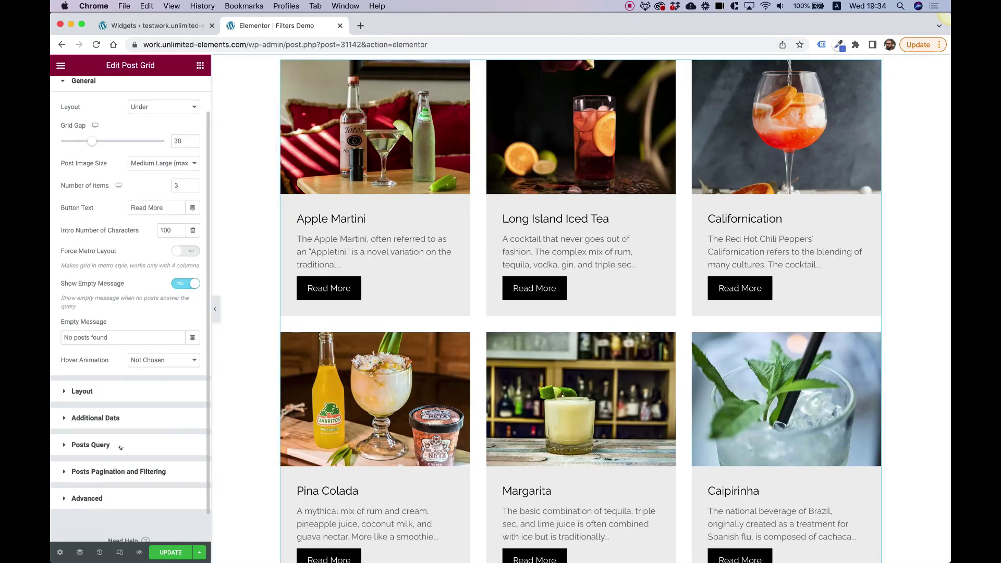
- In Posts Query, include the Desserts and Cocktails terms under Include By Terms
left_click(90, 443)
left_click(99, 324)
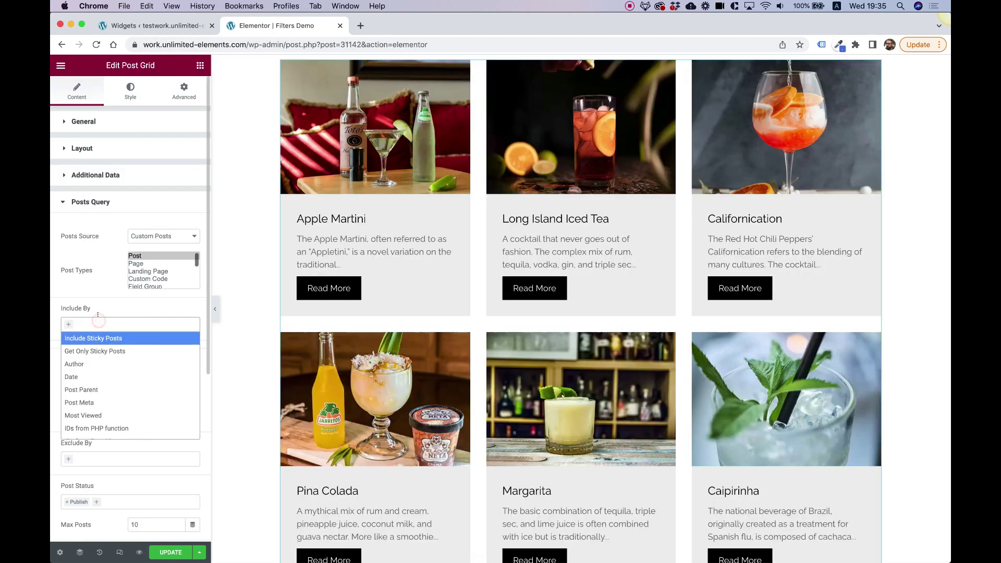
left_click(99, 324)
left_click(89, 375)
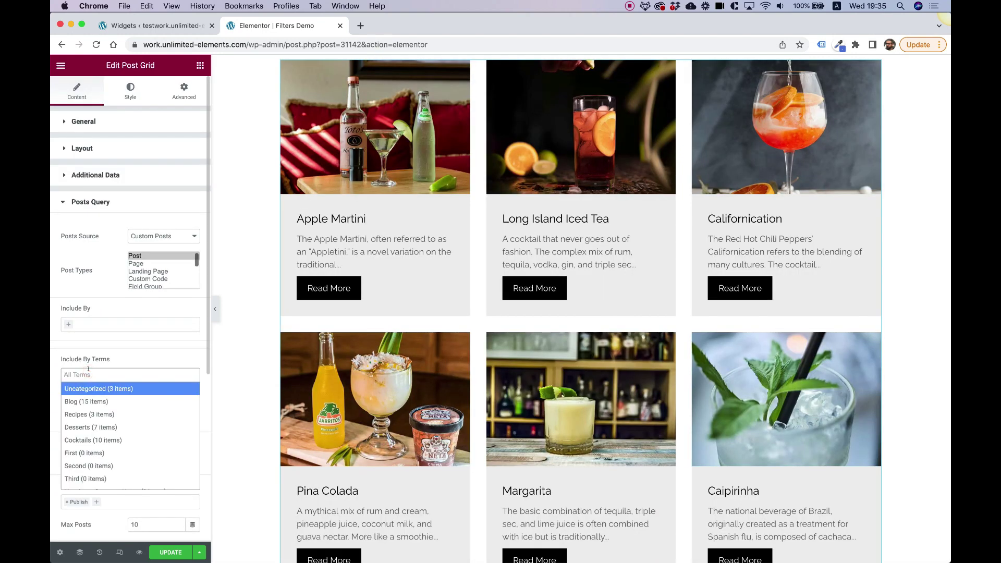
type("de")
key("Return")
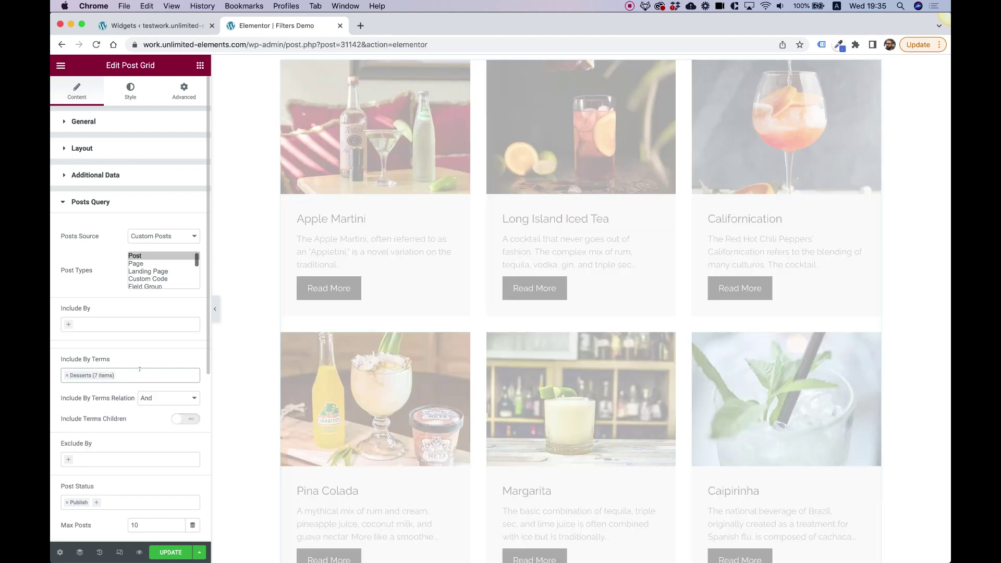
left_click(139, 375)
left_click(129, 400)
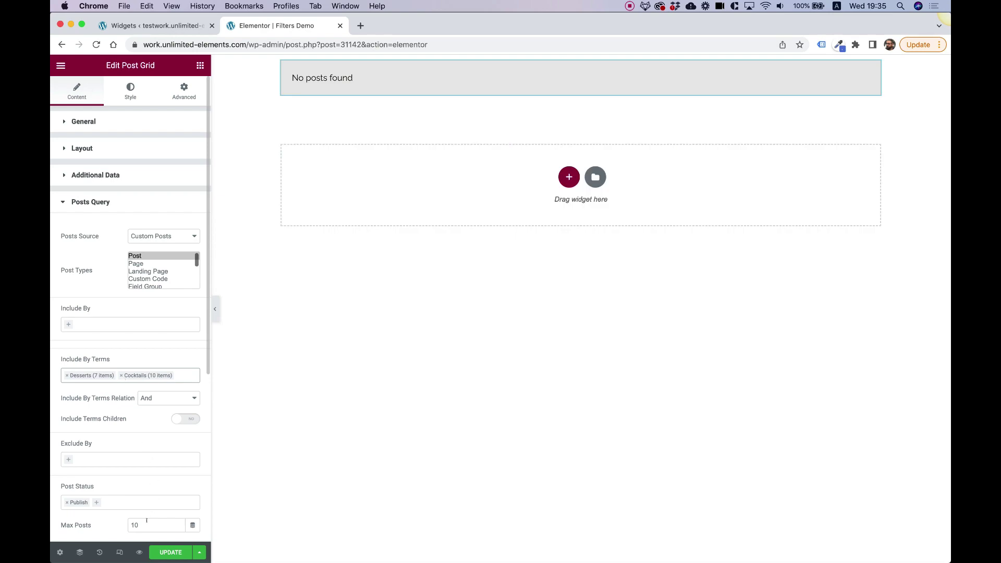
- Set the Include By Terms relation to Or and Max Posts to 3
mouse_move(581, 78)
left_click(164, 398)
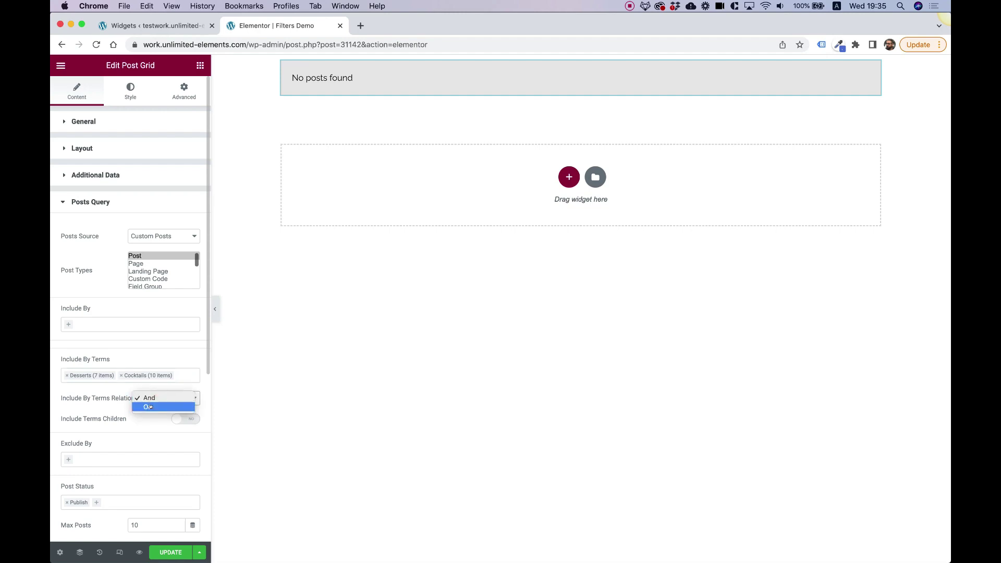
left_click(149, 407)
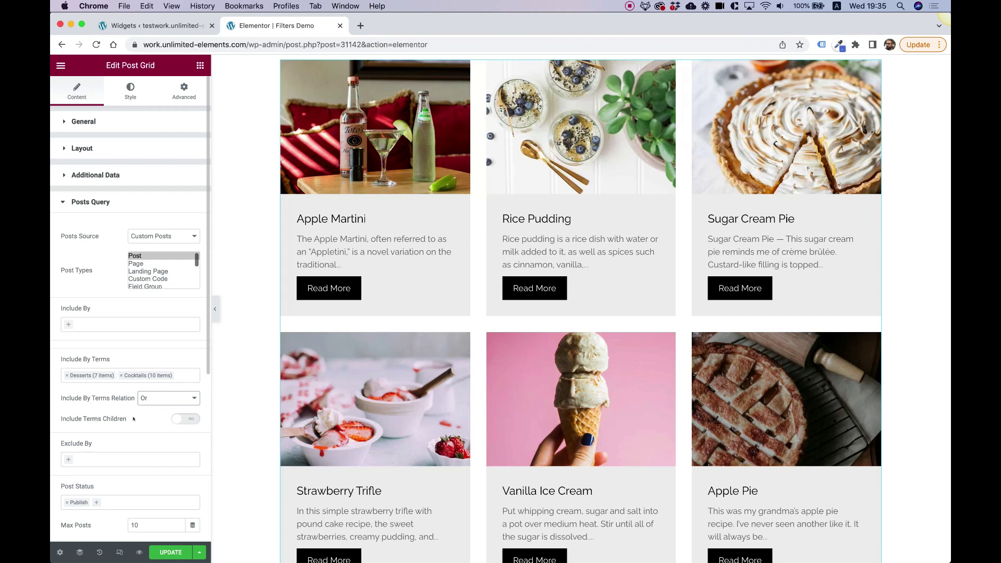
double_click(135, 524)
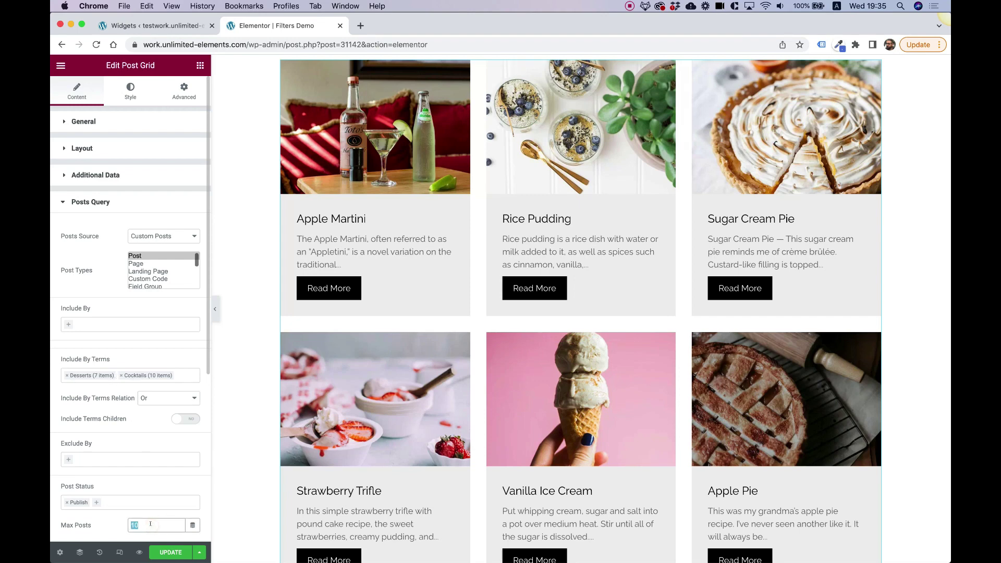
type("3")
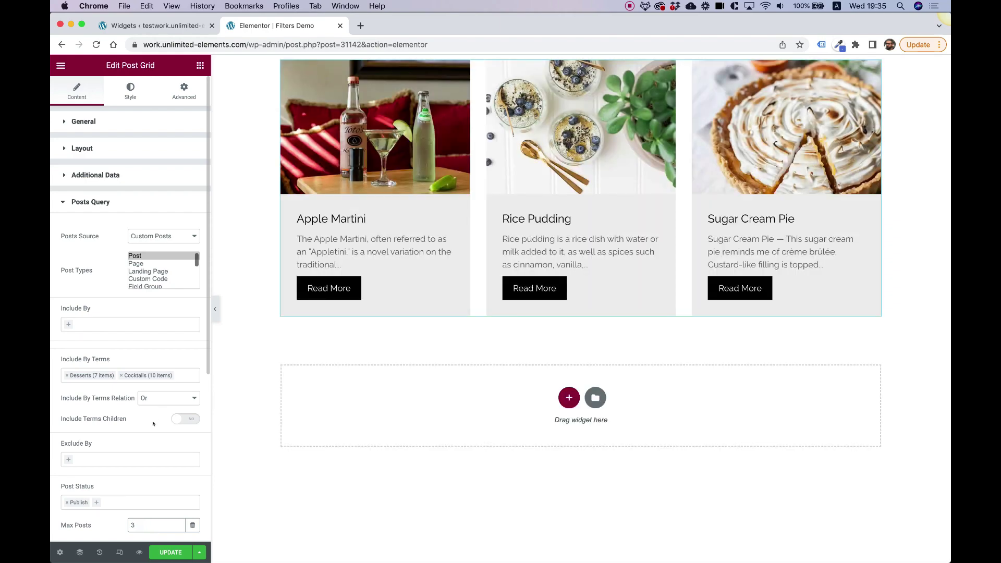
- Switch on Enable Post Filtering under Posts Pagination and Filtering, with Ajax behaviour
left_click(96, 201)
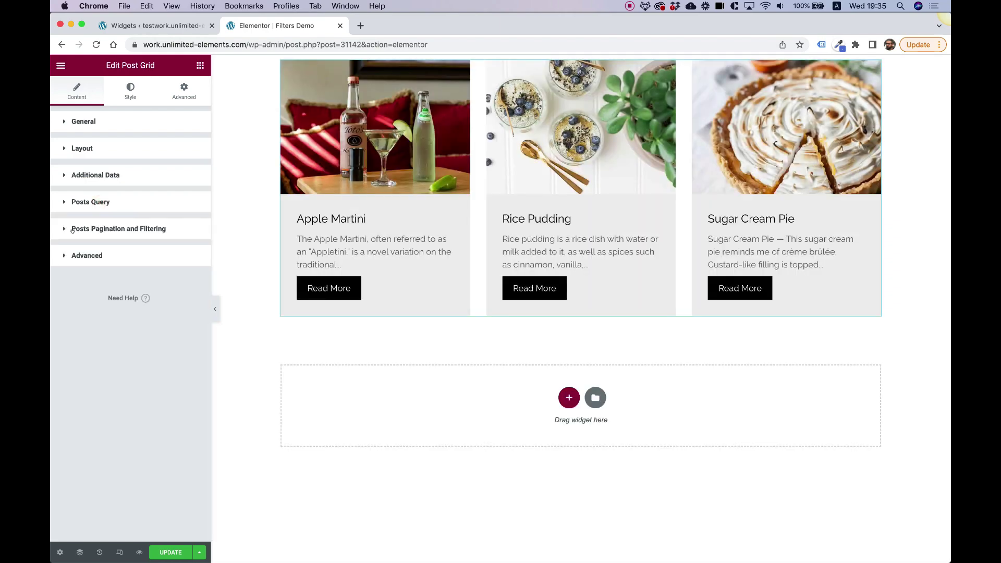
left_click(106, 229)
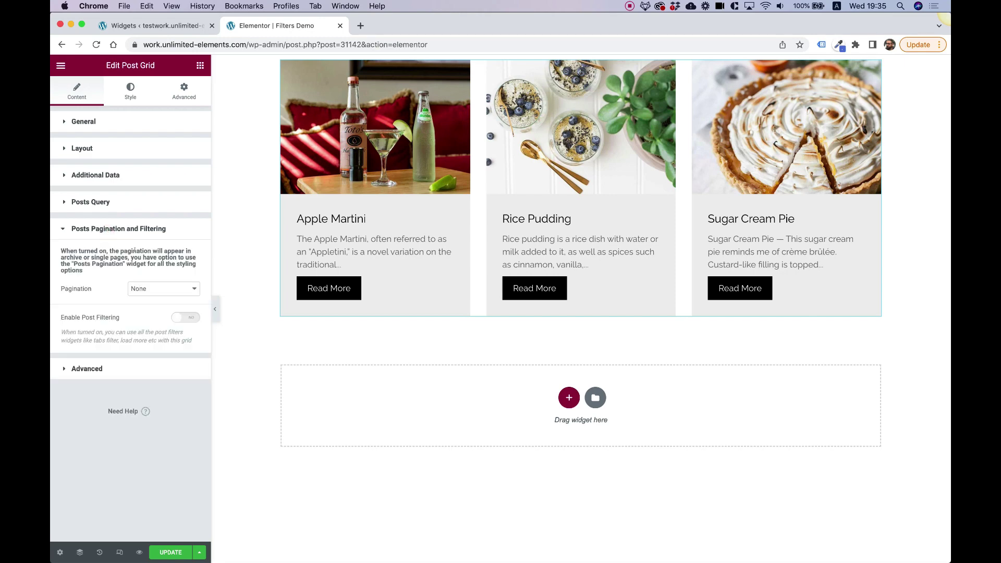
left_click(180, 318)
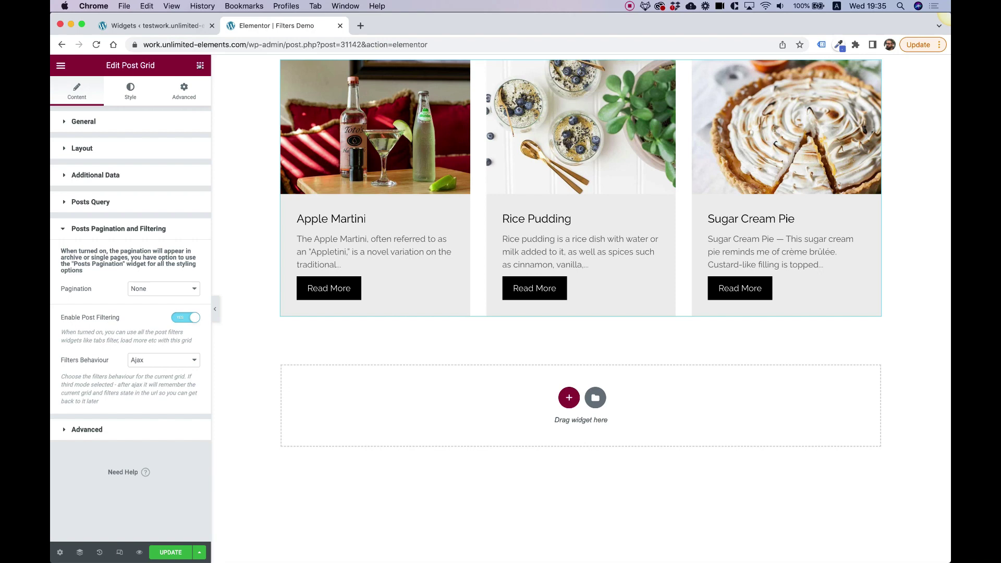
- Search widgets for 'tabs f' and drag the Tabs Filter above the Post Grid
left_click(200, 65)
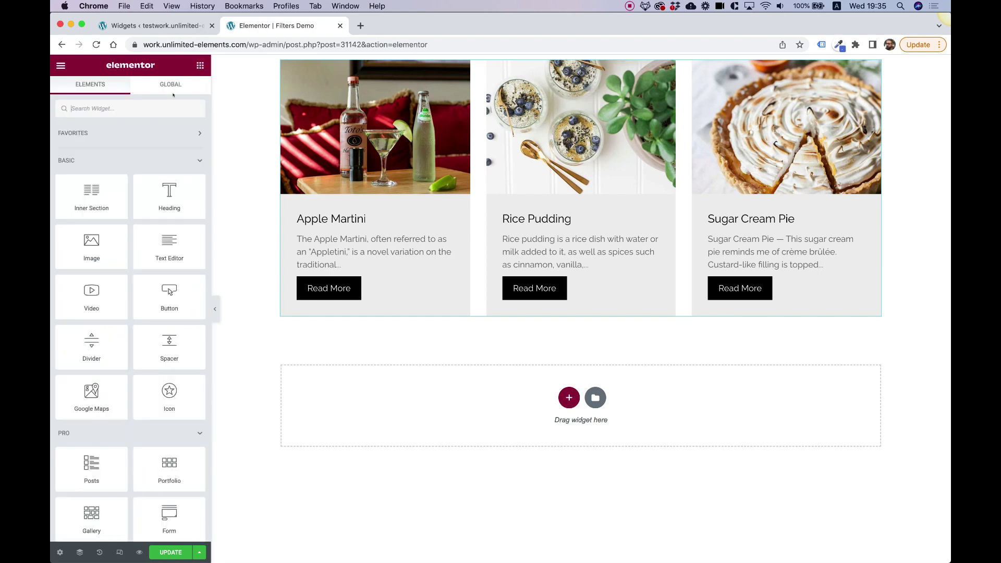
left_click(144, 108)
type("ta")
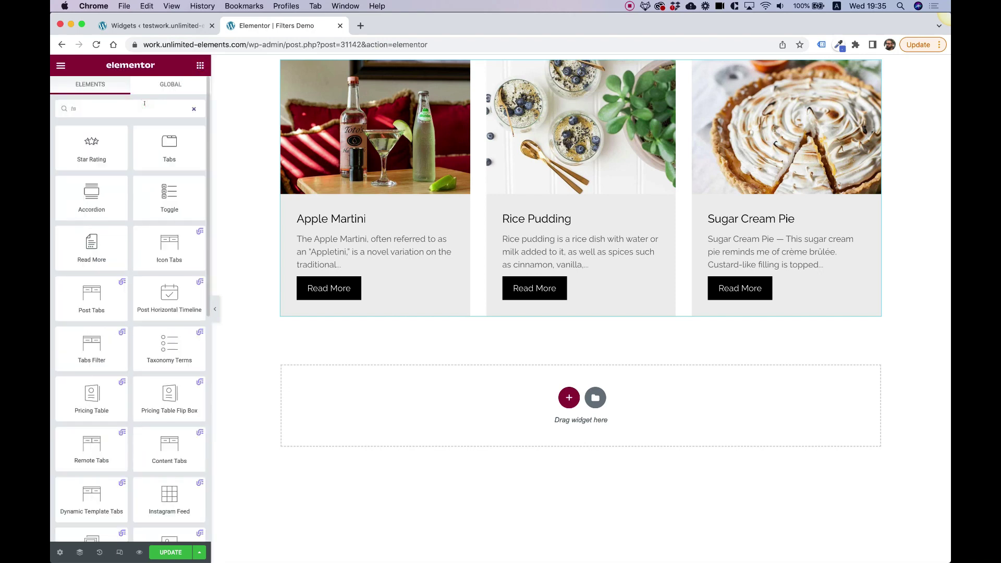
type("bs f")
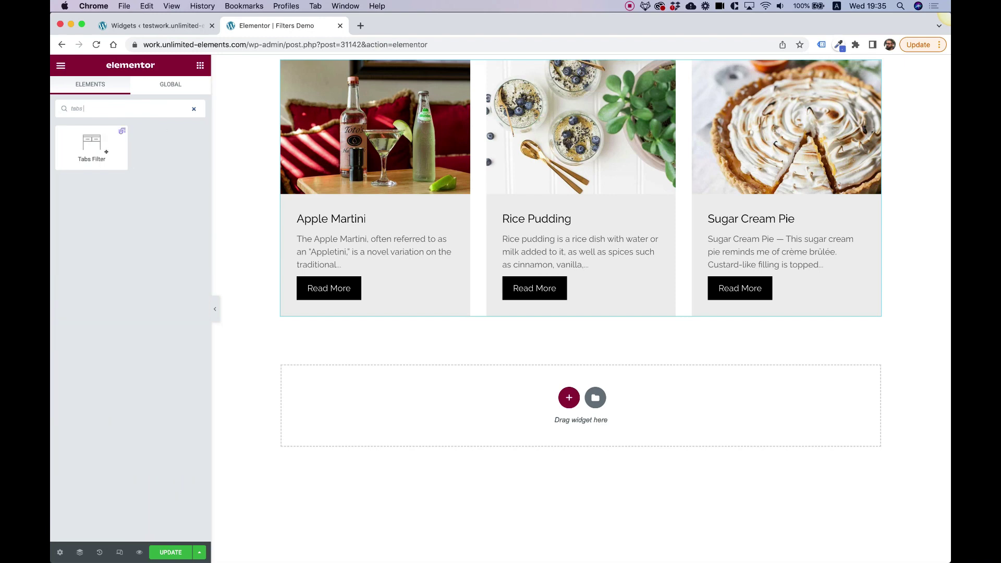
left_click_drag(92, 144, 548, 78)
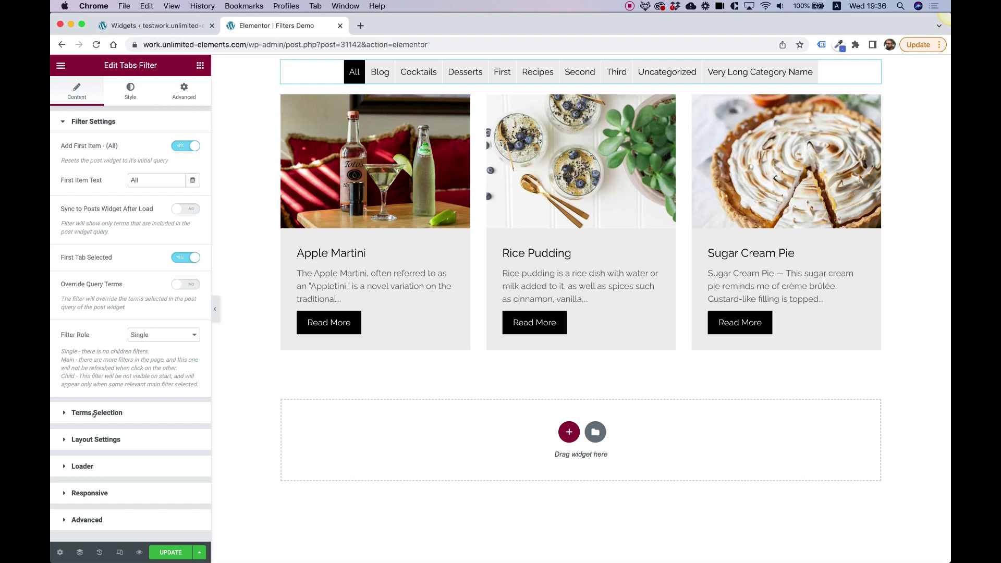
- In Terms Selection, choose the Posts post type and set Include By to Specific Terms
left_click(96, 413)
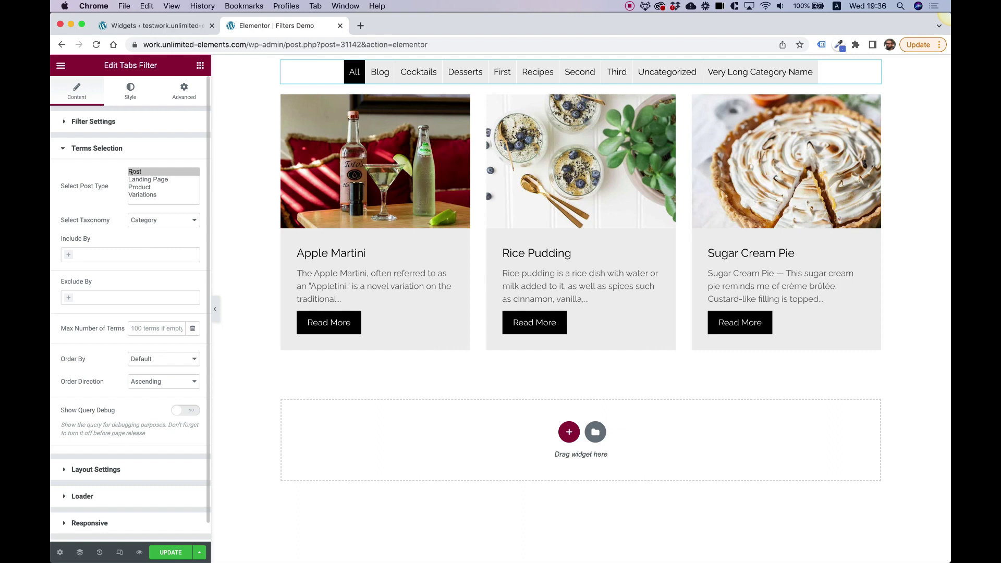
left_click(146, 172)
left_click(94, 253)
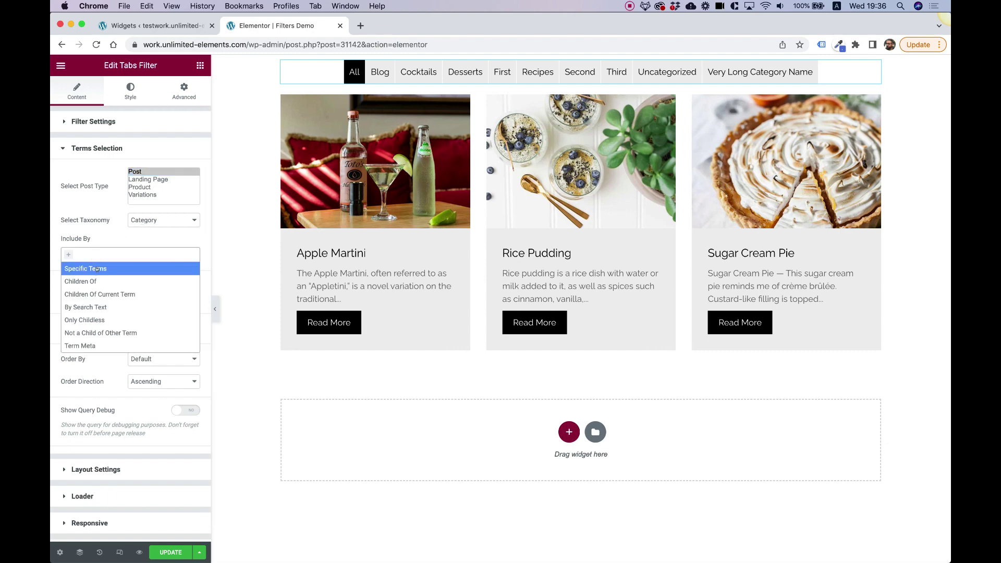
left_click(96, 270)
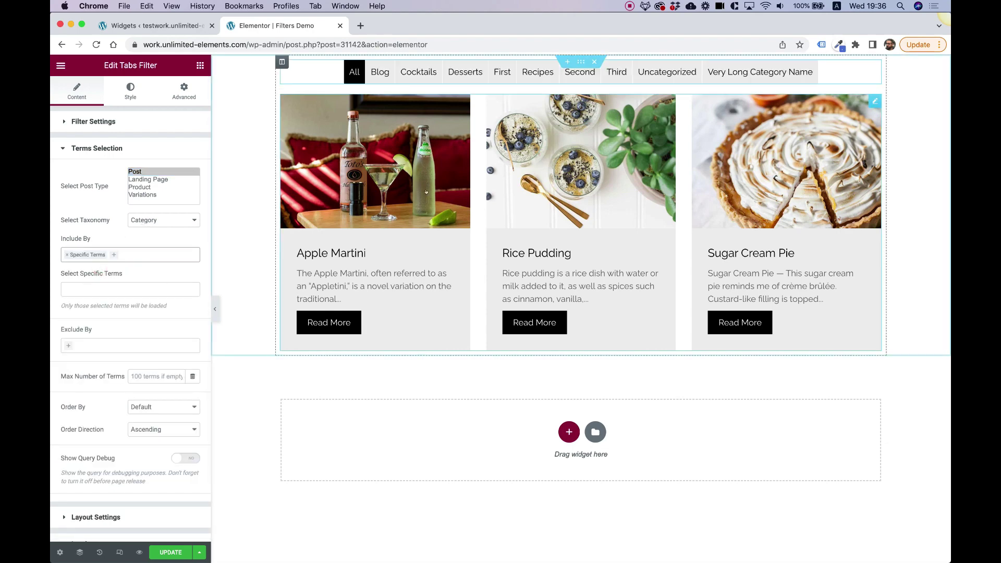
- Add Cocktails and Desserts as the filter terms and save the page with Cmd+S
left_click(89, 287)
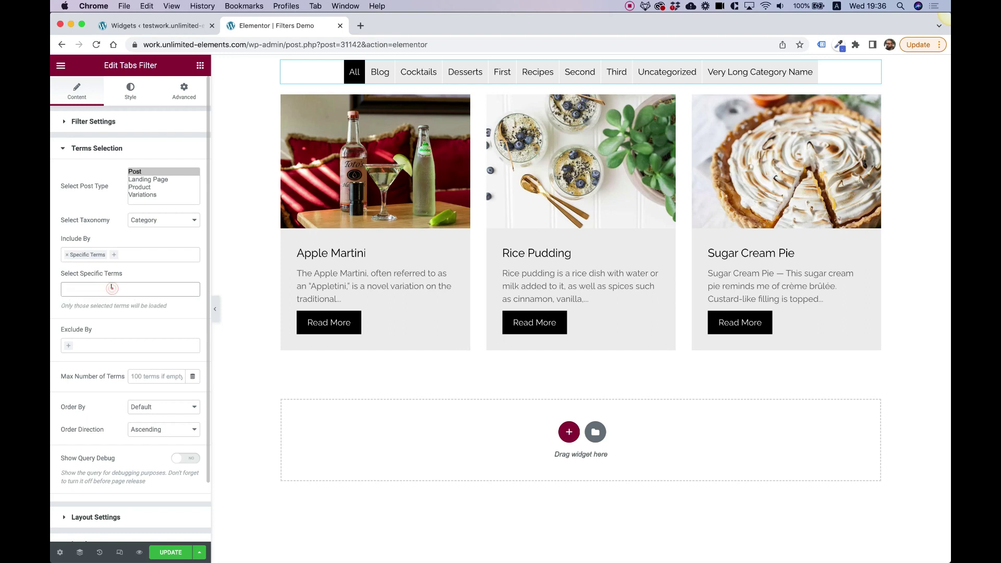
type("cock")
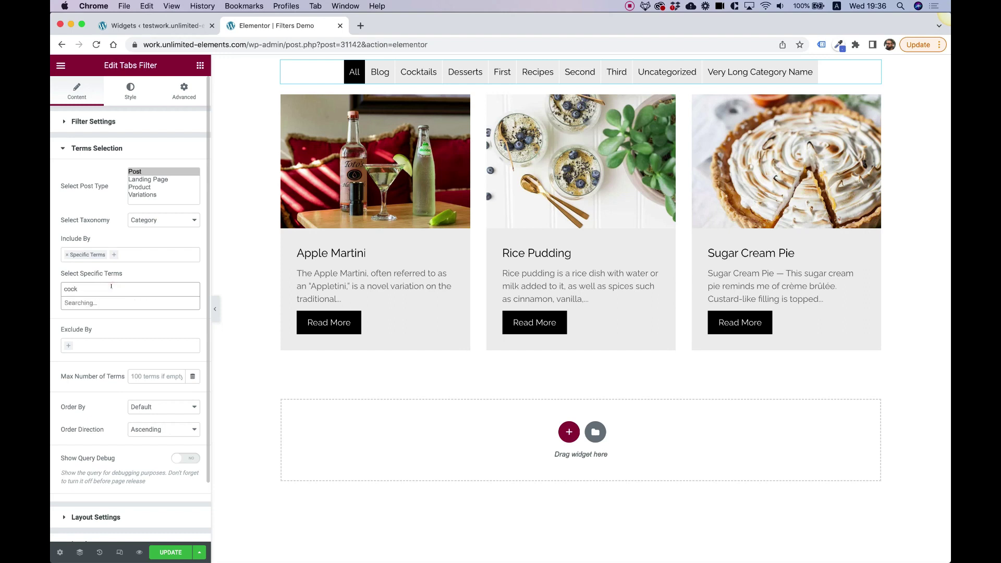
left_click(114, 303)
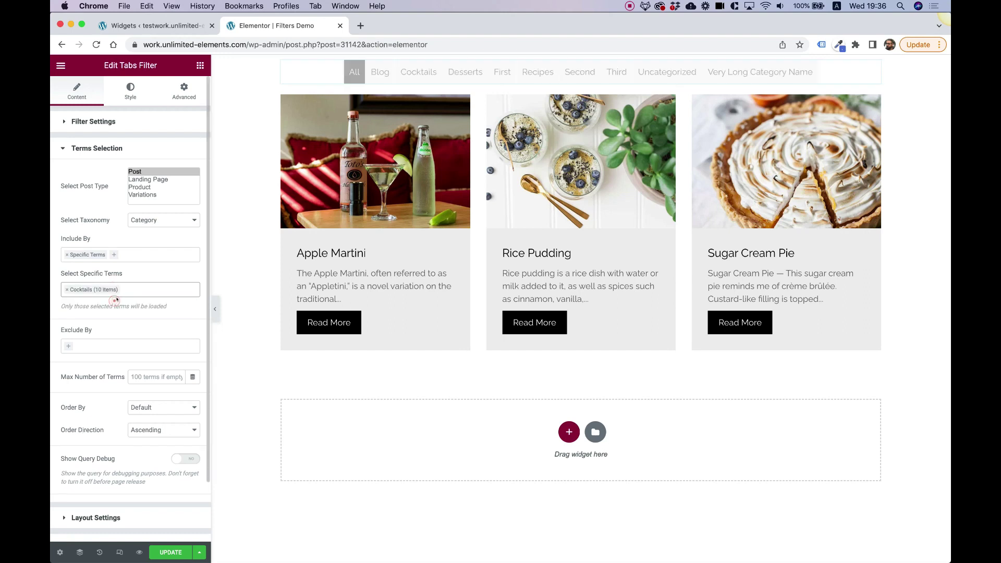
type("dde")
key("BackSpace")
key("BackSpace")
type("es")
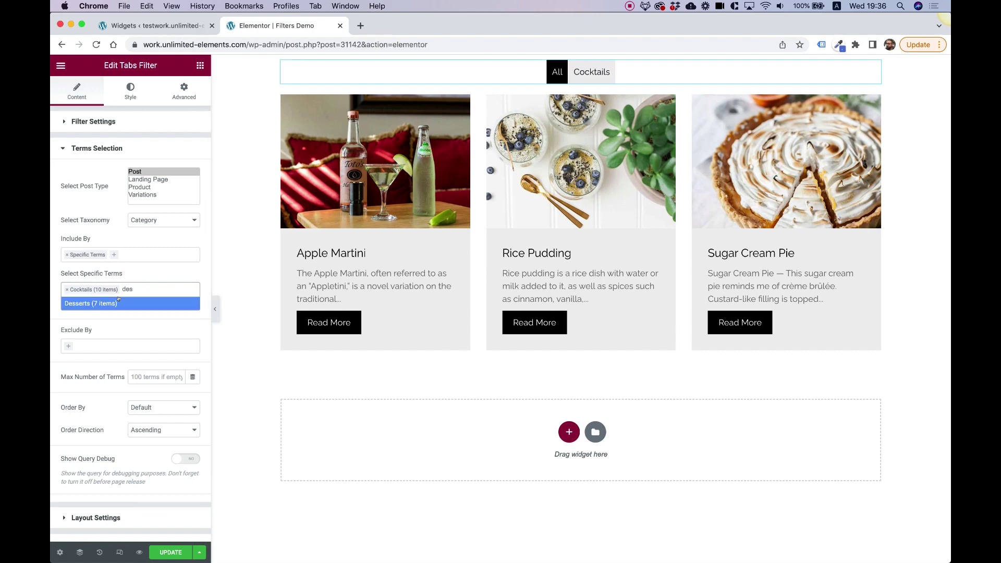
left_click(113, 302)
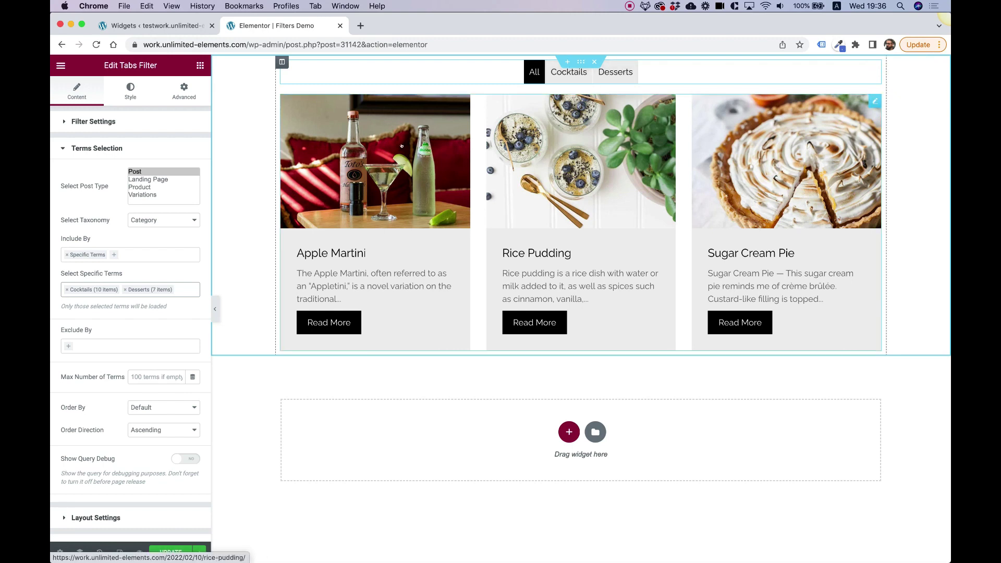
mouse_move(580, 161)
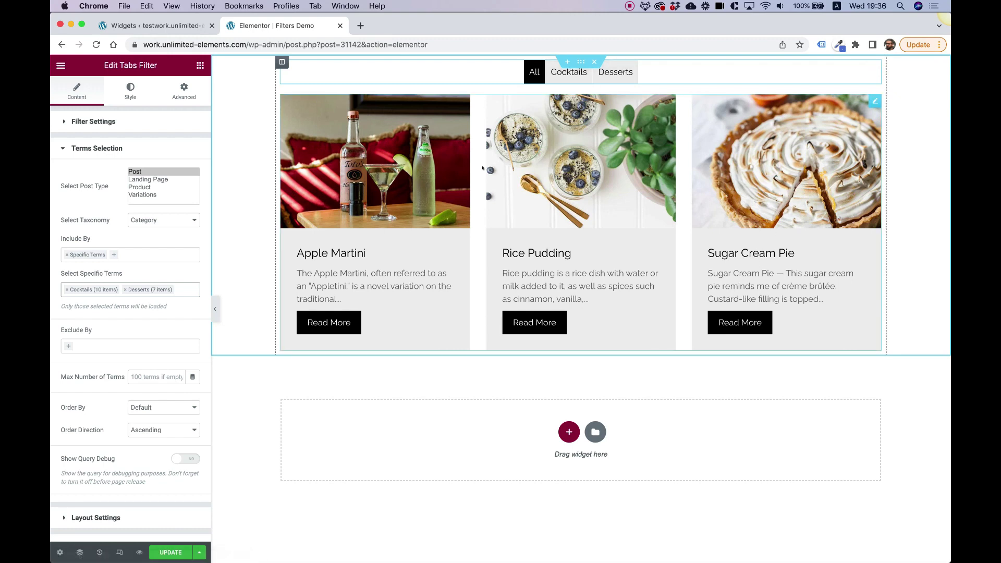
key("super+s")
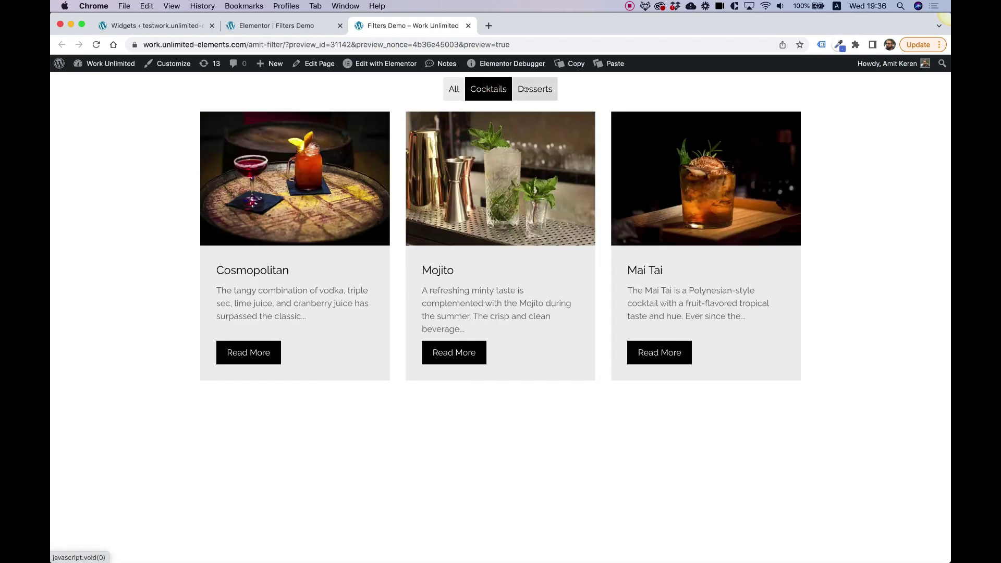
- In the preview, filter the grid to Desserts, then All, and return to the editor
left_click(535, 88)
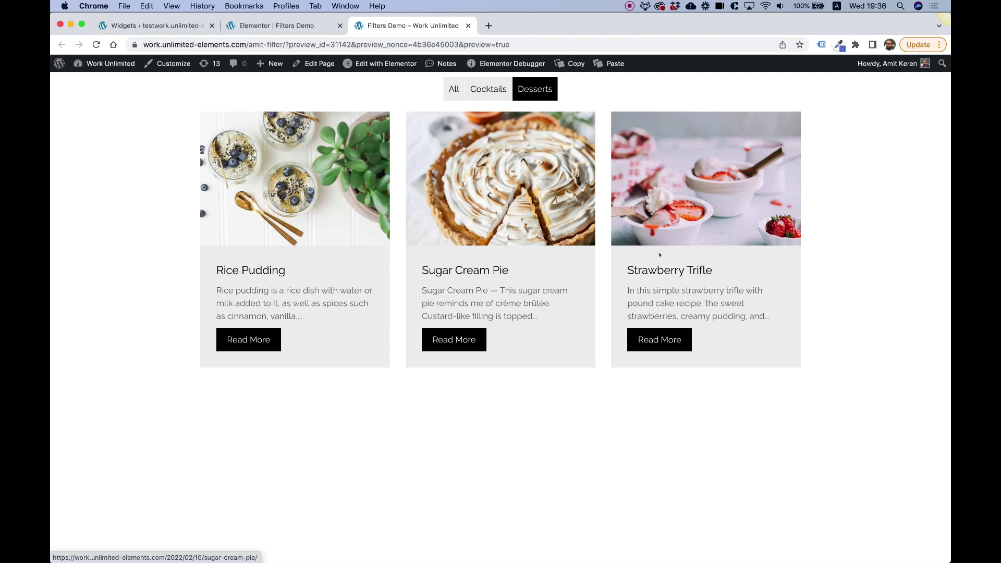
left_click(453, 89)
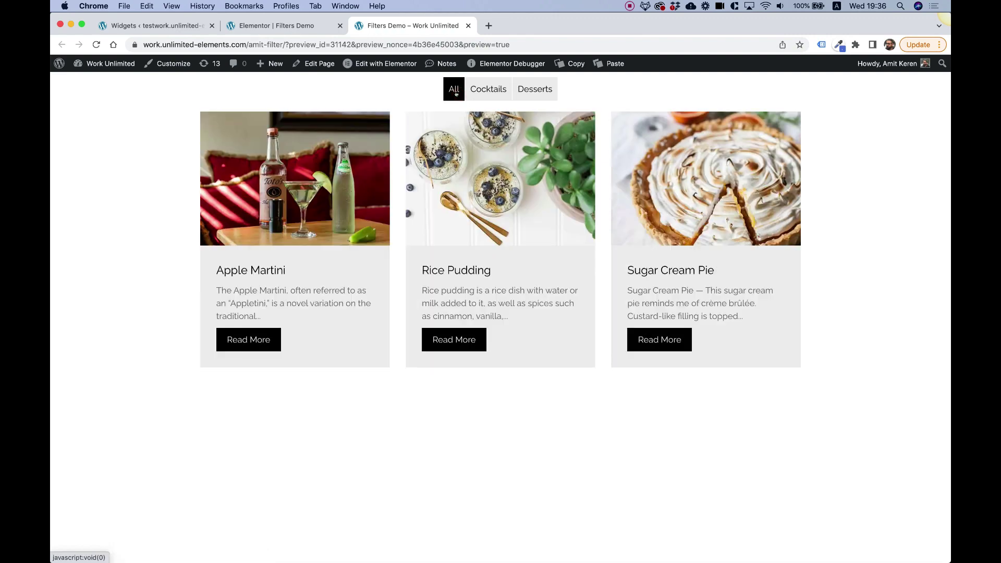
left_click(311, 32)
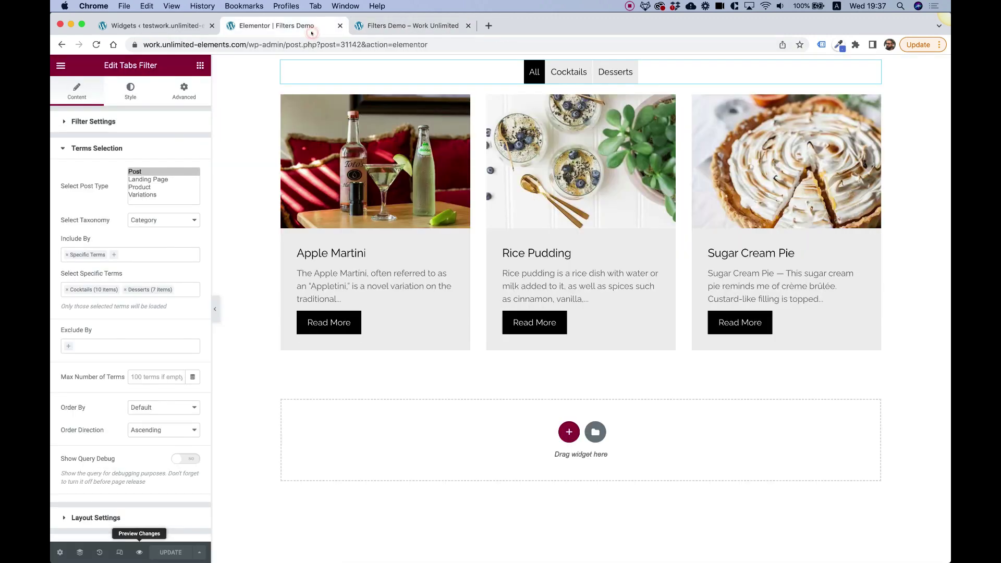
- Collapse Terms Selection, review Layout Settings, and expand the Tabs Filter's Filter Settings
left_click(73, 144)
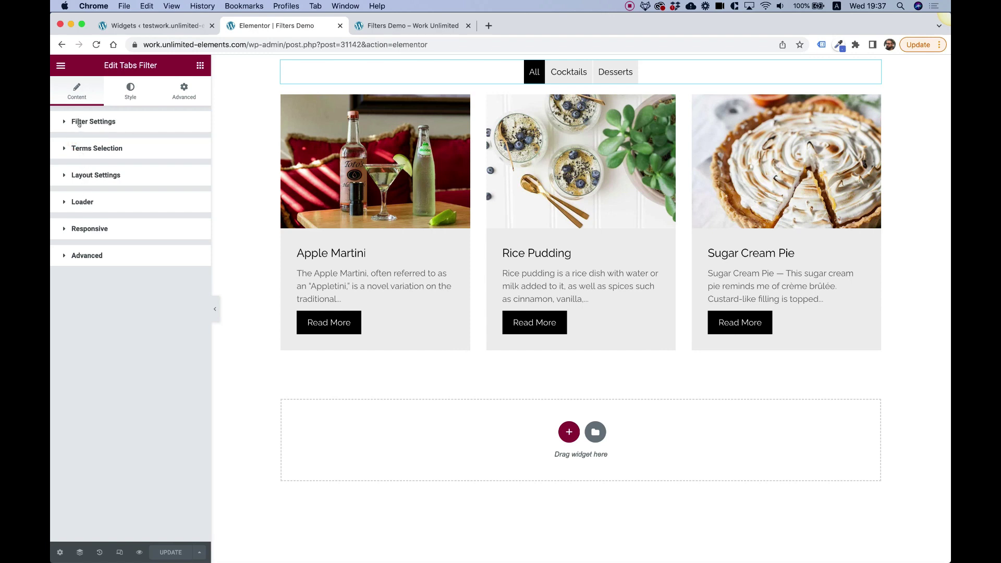
left_click(85, 174)
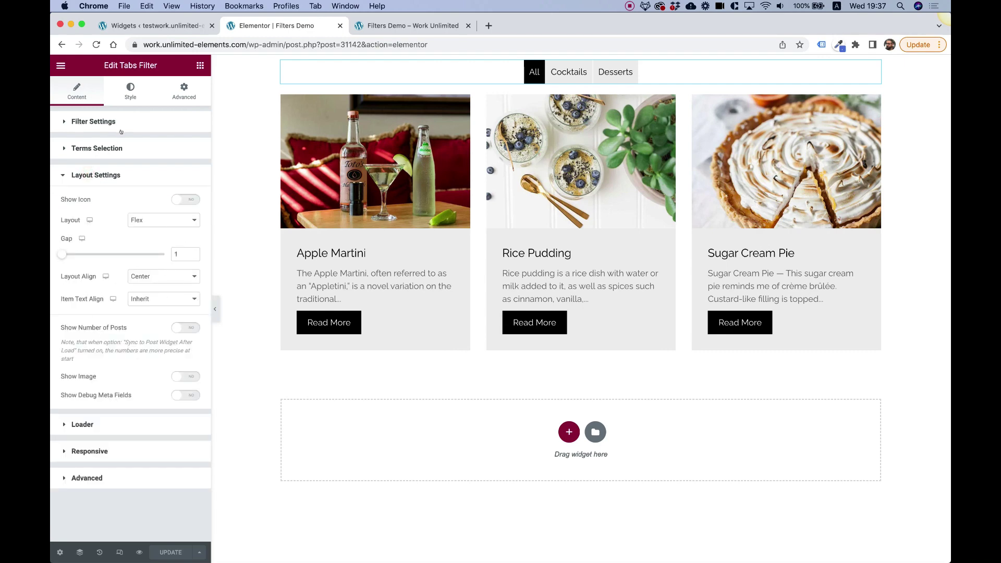
left_click(92, 121)
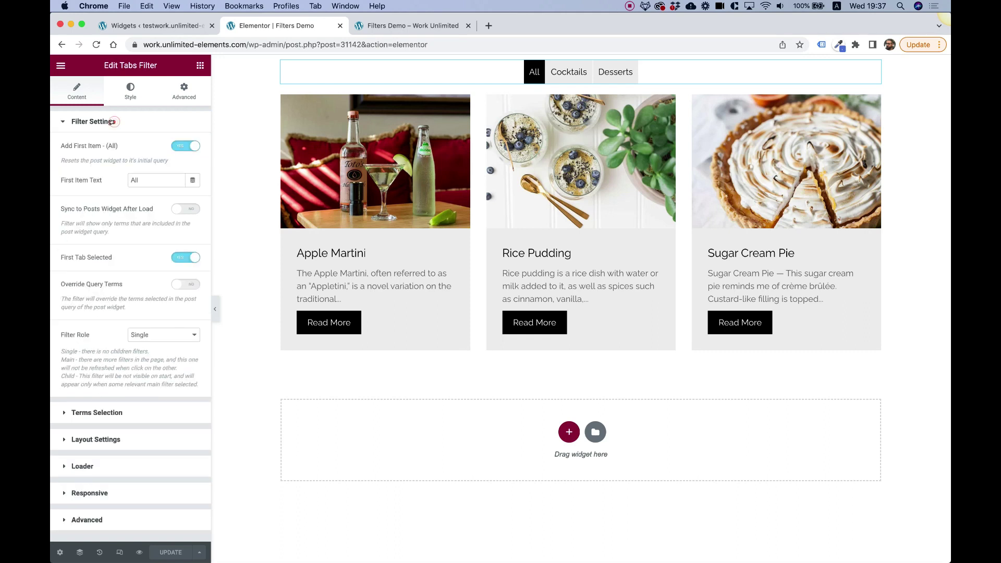